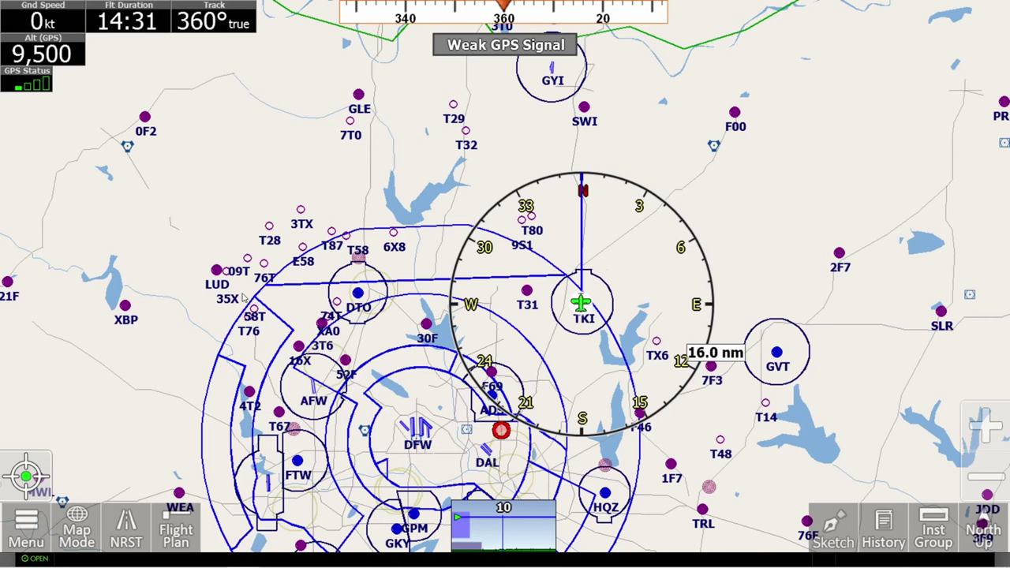
Step: Create a new flight plan from KTKI to KAXX by entering 'TKI AXX'
left_click(176, 530)
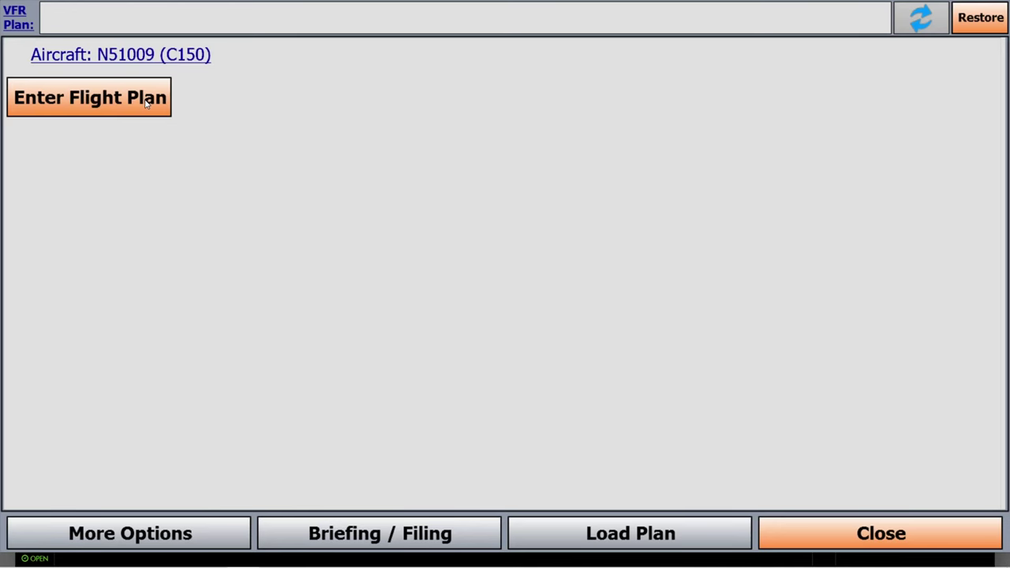
left_click(146, 102)
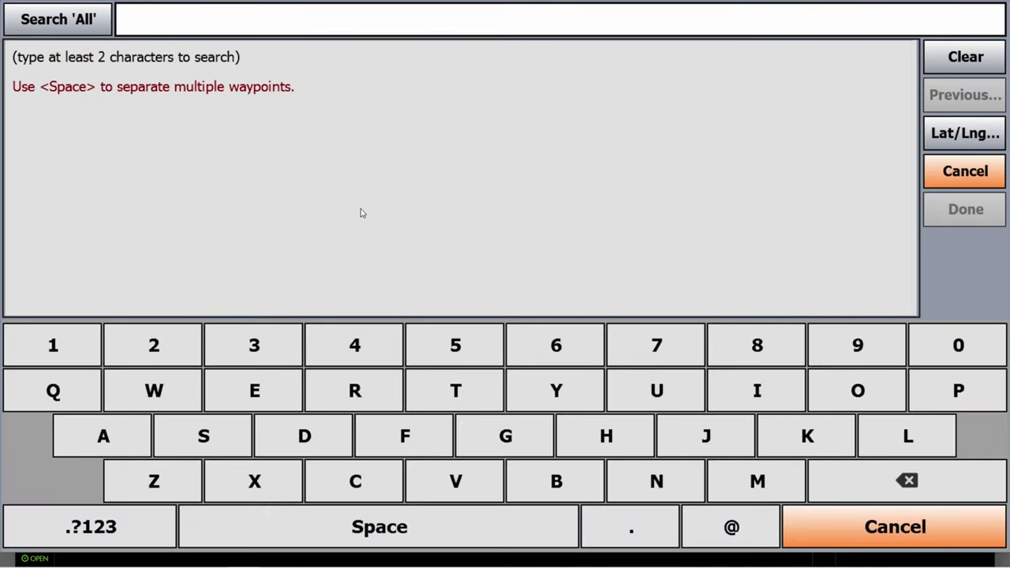
type("TKI AXX")
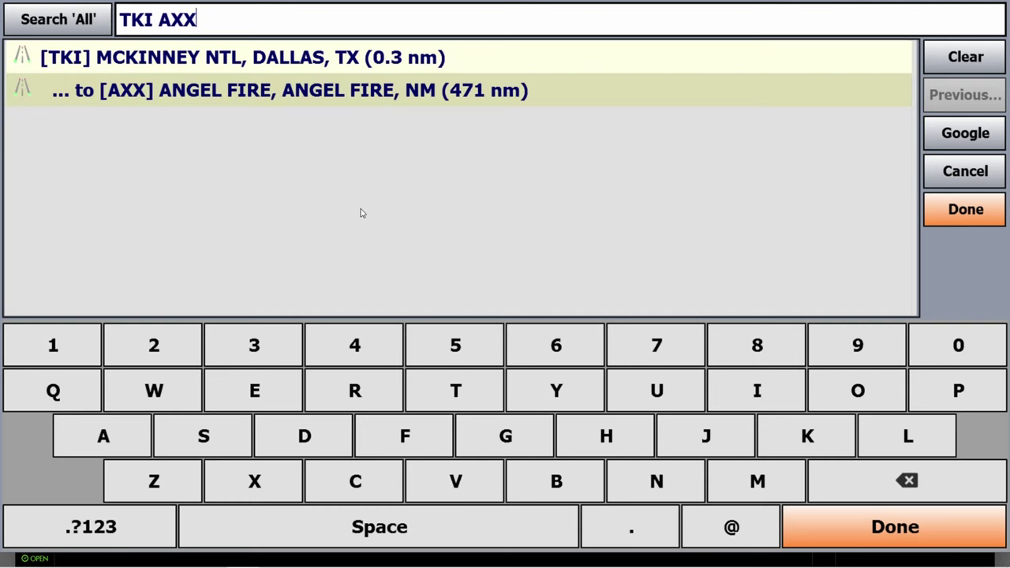
key("Return")
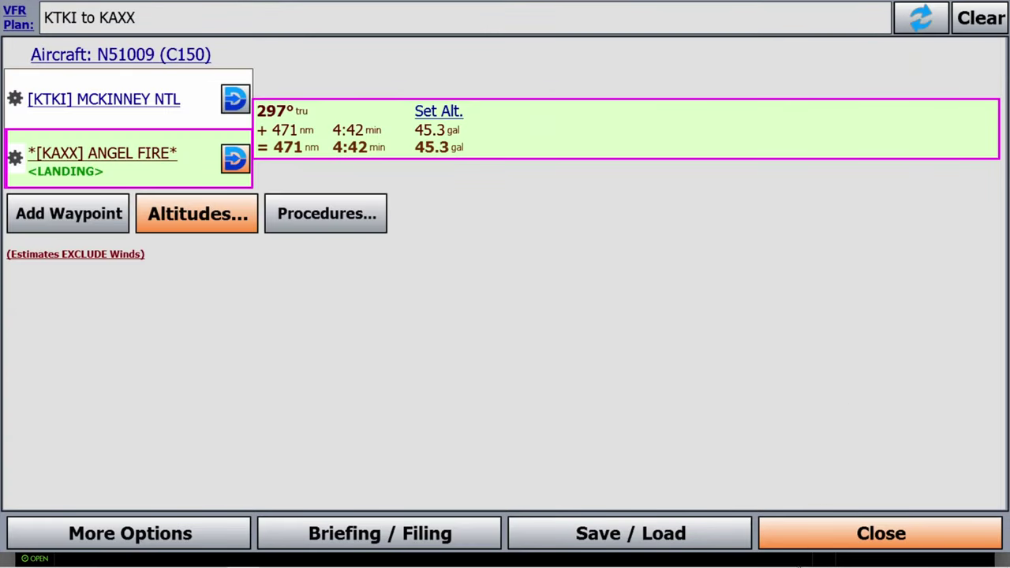
left_click(796, 535)
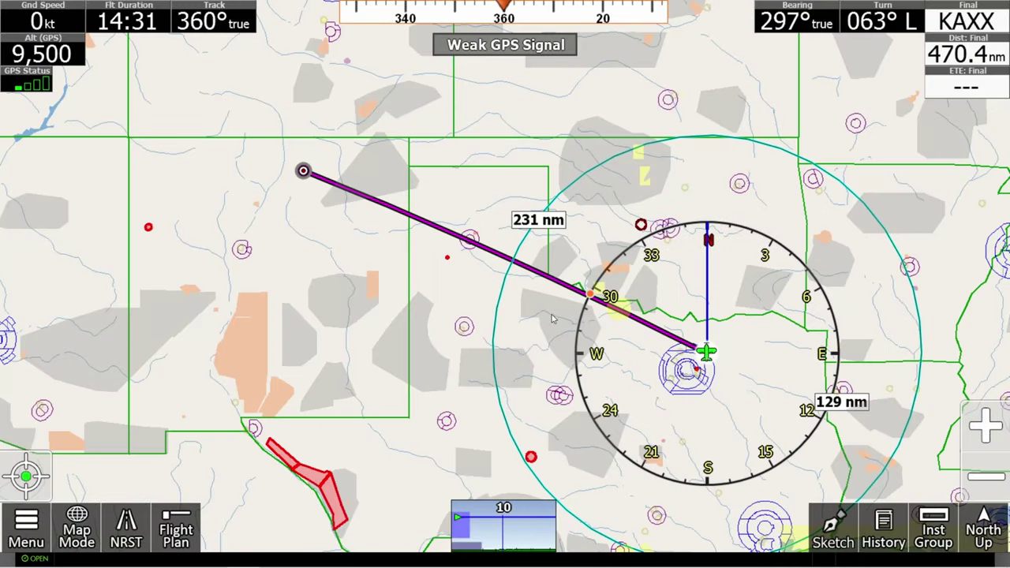
Step: Drag the route legs to insert LBB and the TCC VORTAC as waypoints
scroll(505, 274, "up", 3)
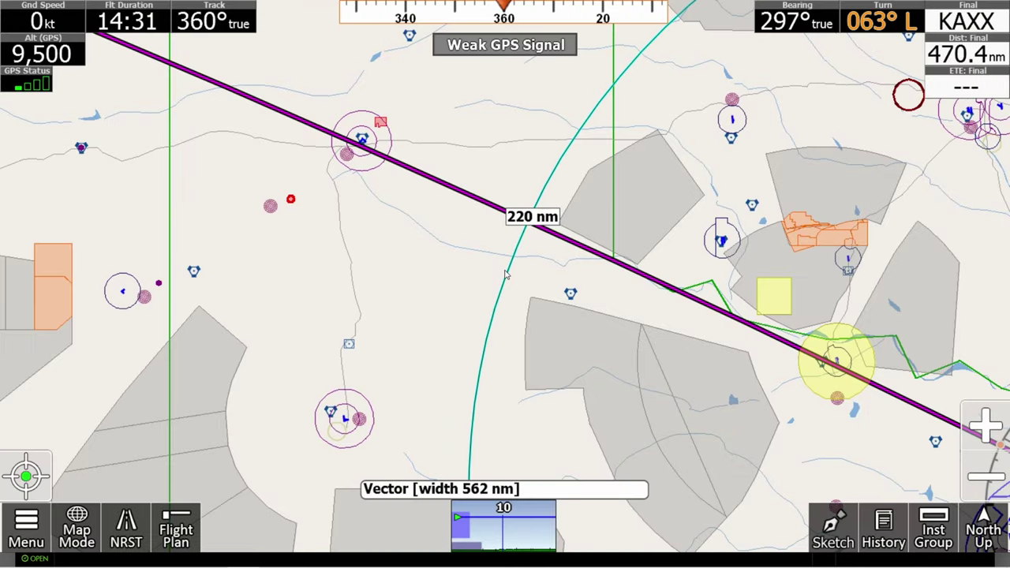
left_click_drag(546, 237, 344, 422)
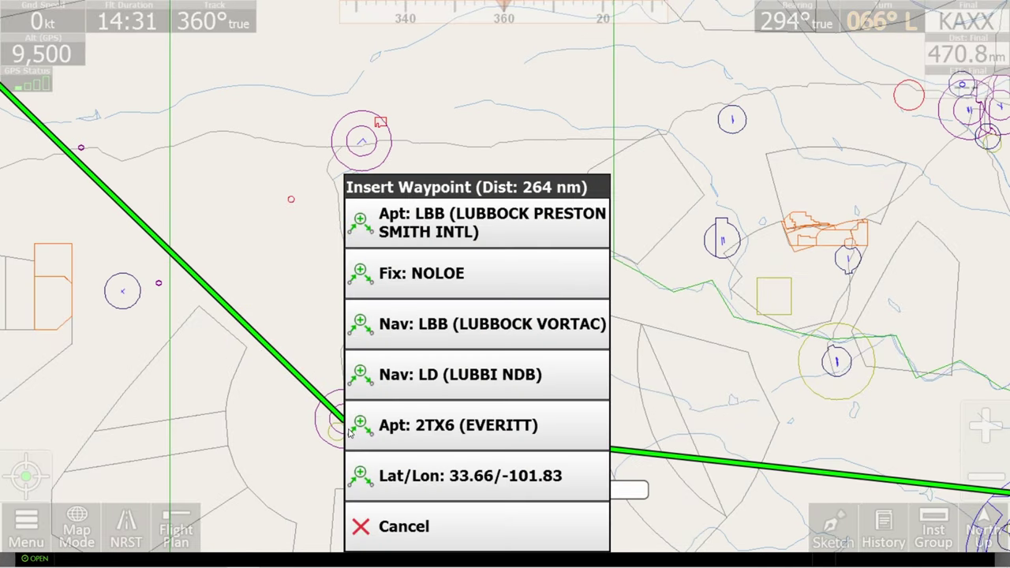
left_click(478, 228)
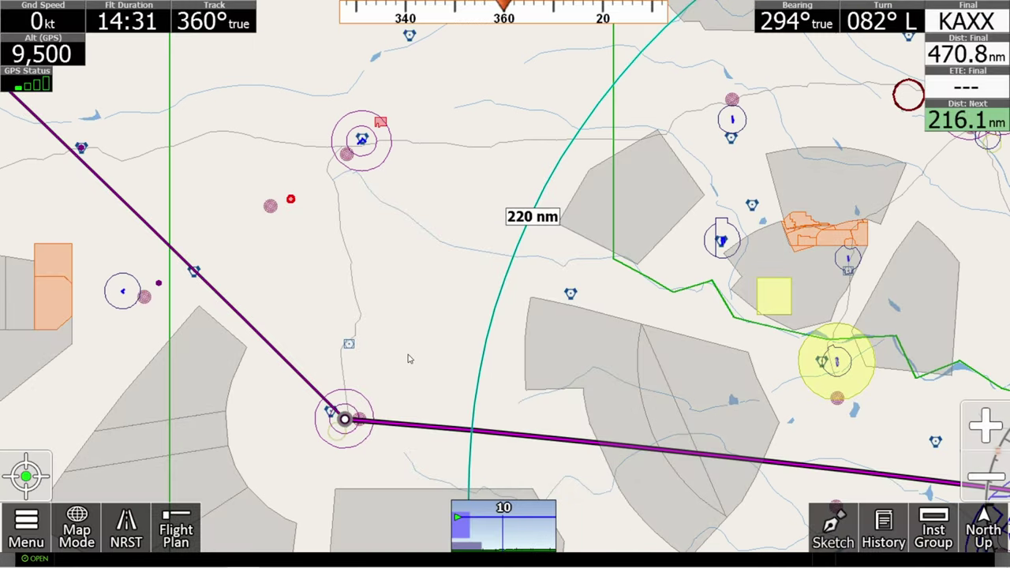
scroll(408, 359, "down", 1)
scroll(418, 331, "up", 3)
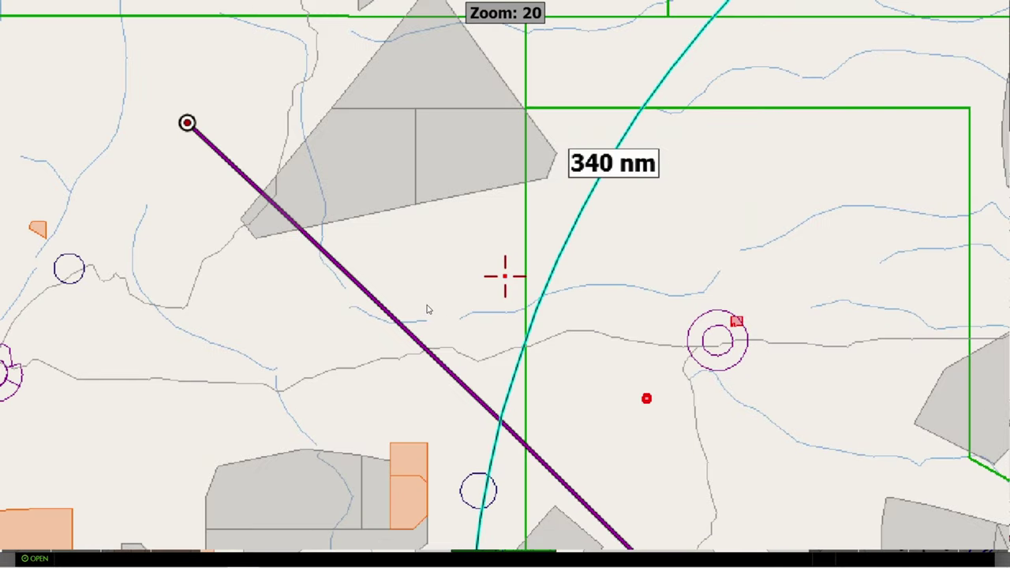
scroll(426, 309, "down", 1)
left_click_drag(435, 395, 447, 366)
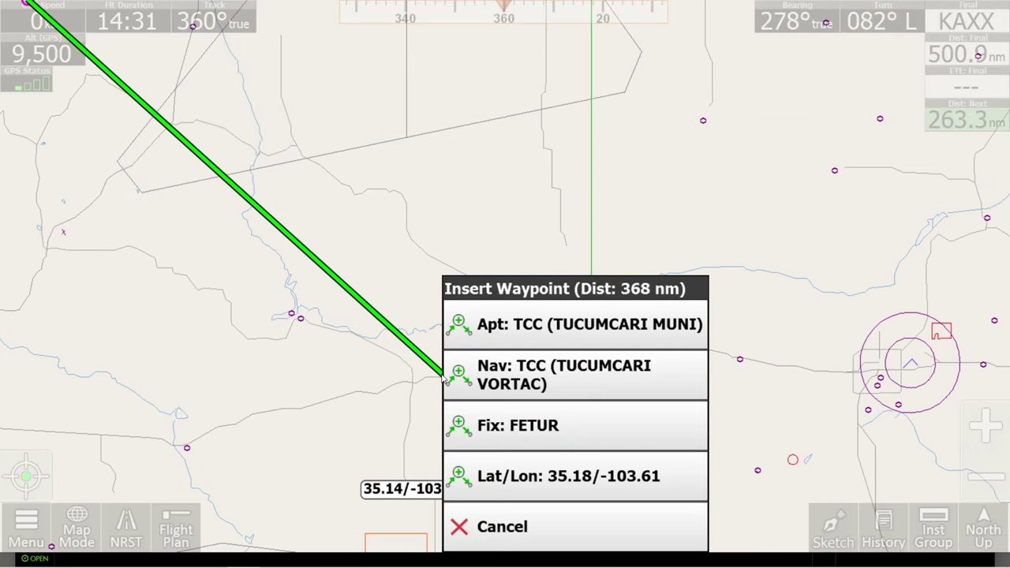
left_click(564, 375)
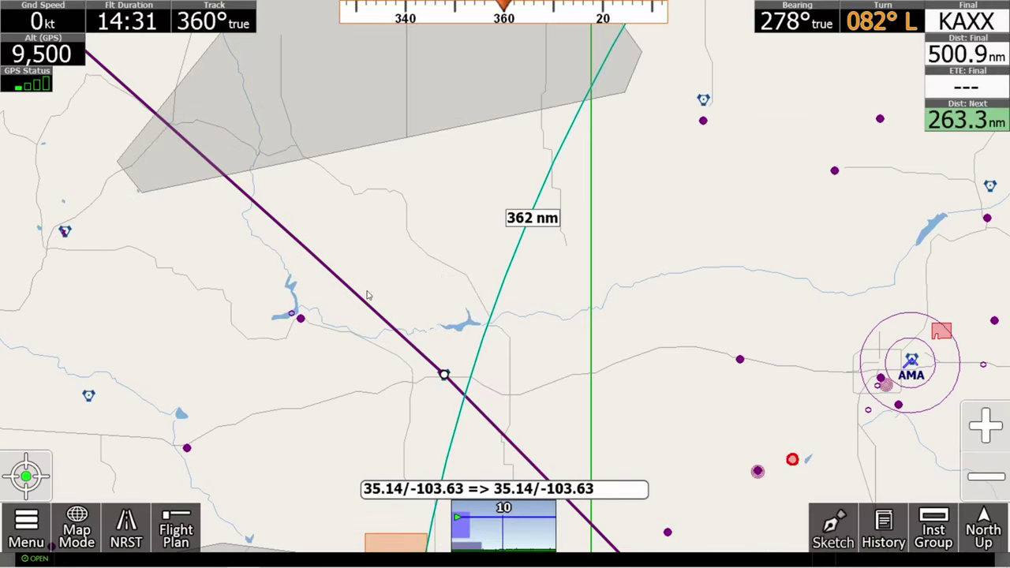
left_click(177, 532)
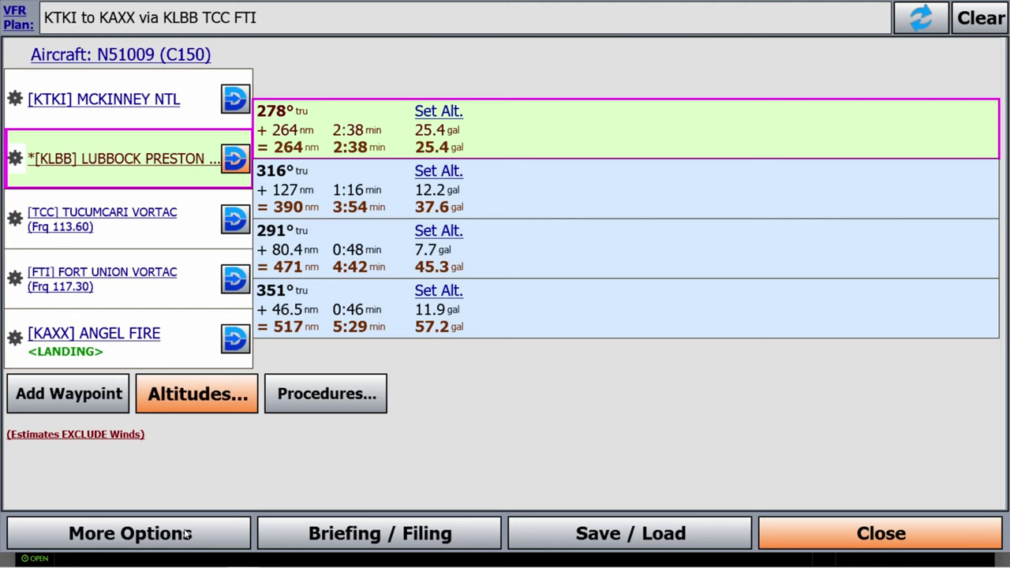
Step: Show the altitude profile and optimize the flight plan's altitudes
left_click(155, 410)
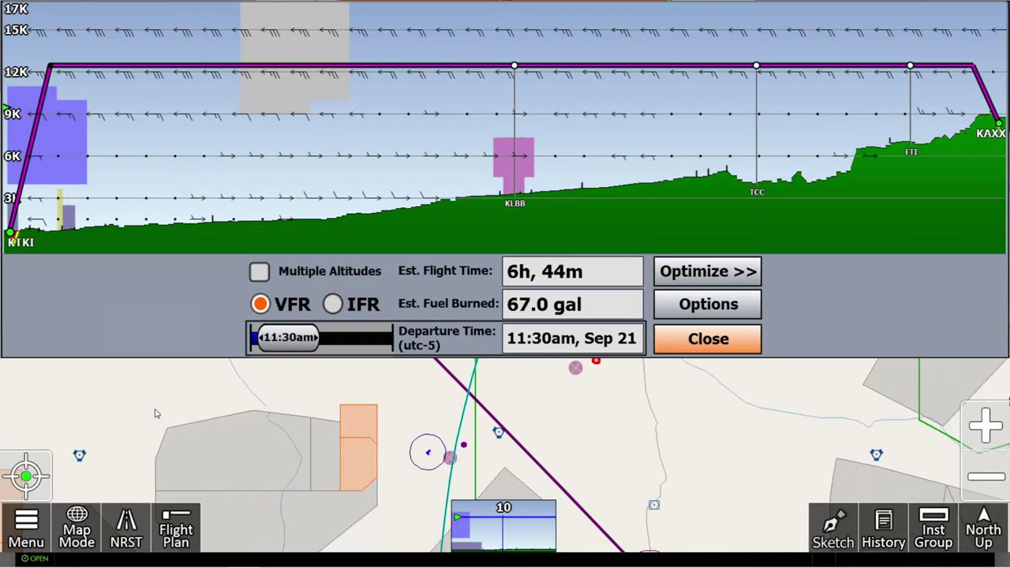
left_click(699, 276)
left_click(526, 223)
left_click(724, 351)
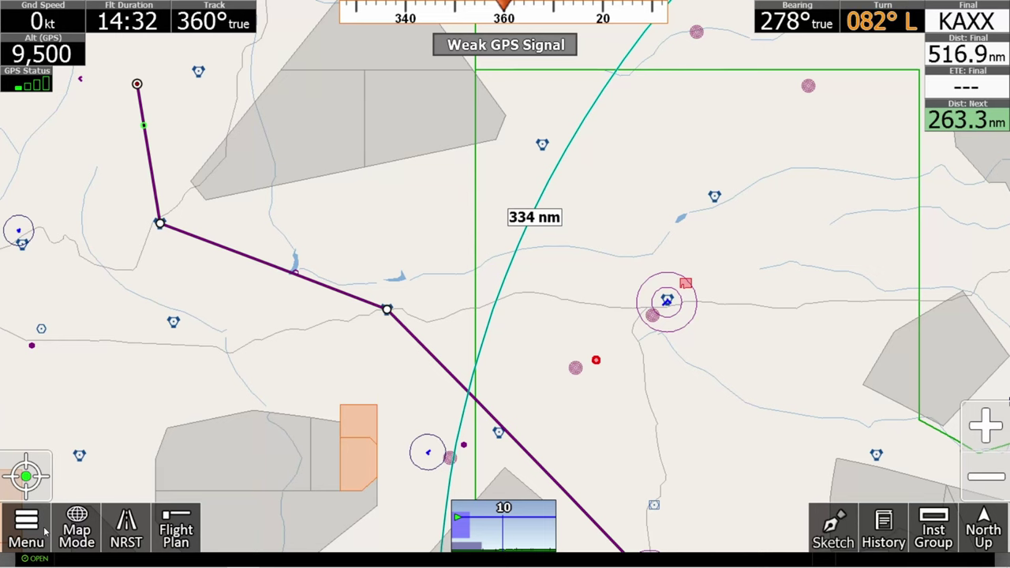
Step: Start simulation mode auto-flying the flight plan at 5000 knots playback
left_click(40, 529)
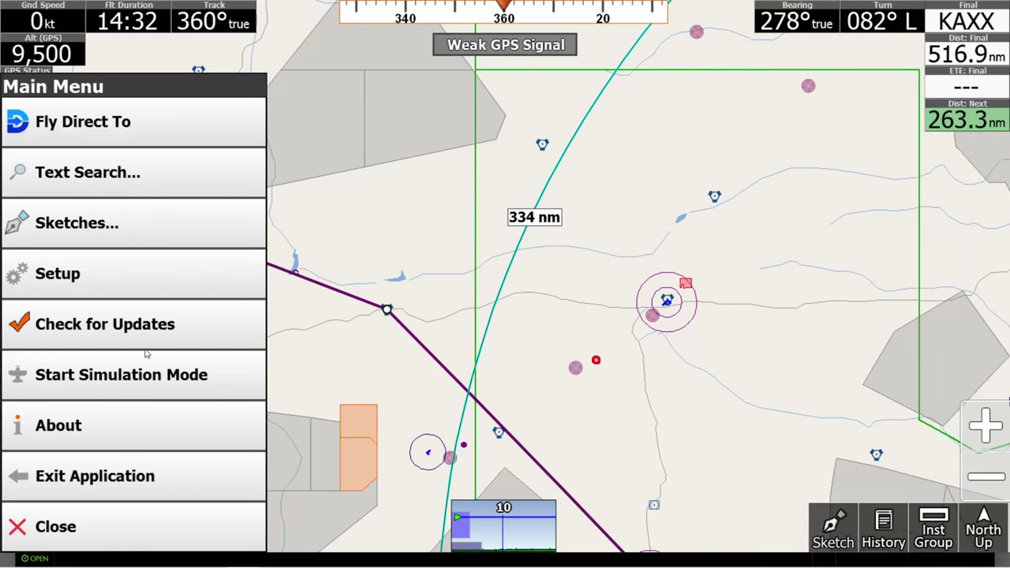
left_click(144, 374)
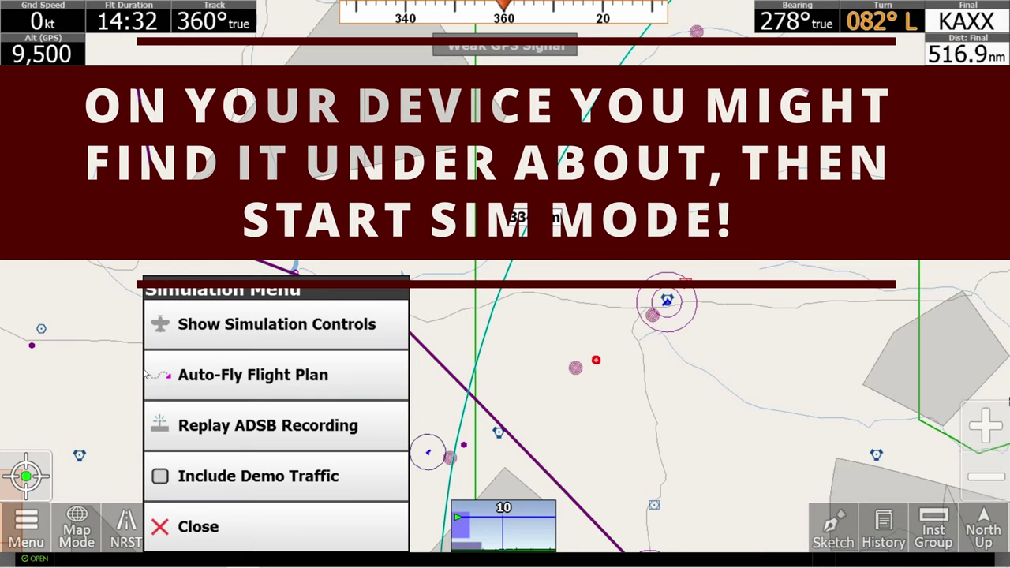
left_click(272, 376)
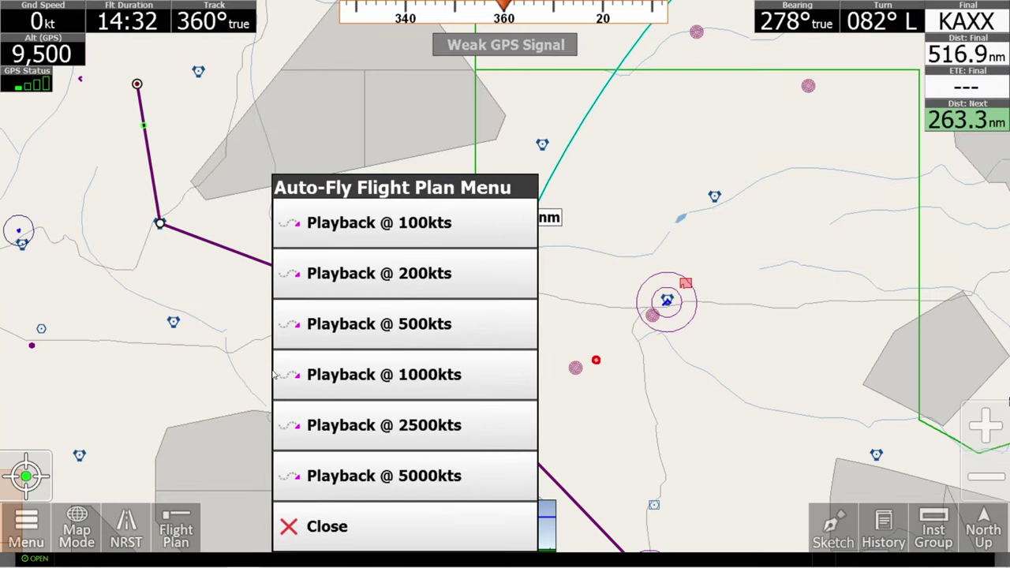
left_click(386, 475)
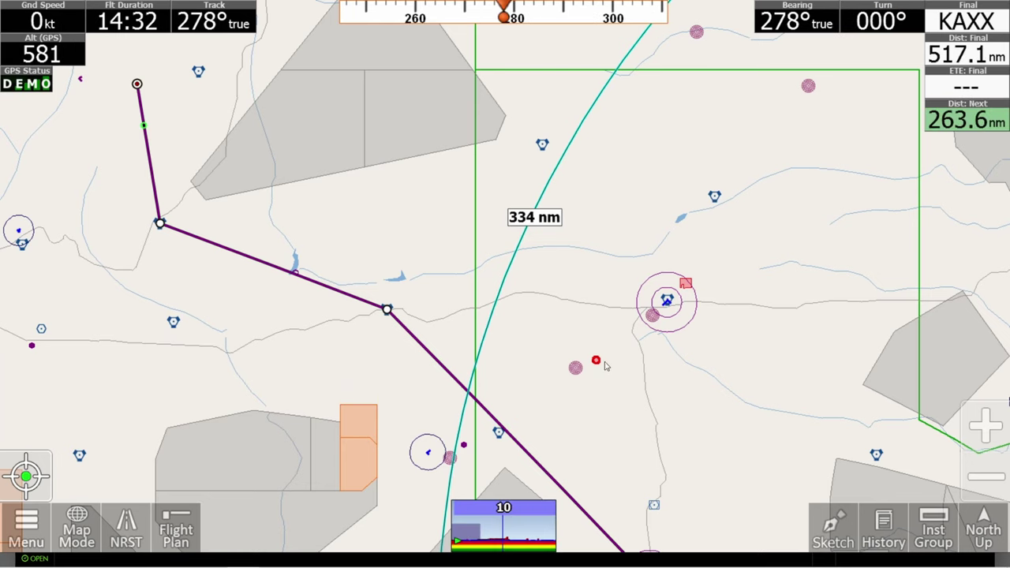
Step: Bring the route into view, silence the tower traffic alert, and turn on the 3D EFIS view
left_click_drag(641, 393, 500, 276)
left_click_drag(649, 384, 428, 257)
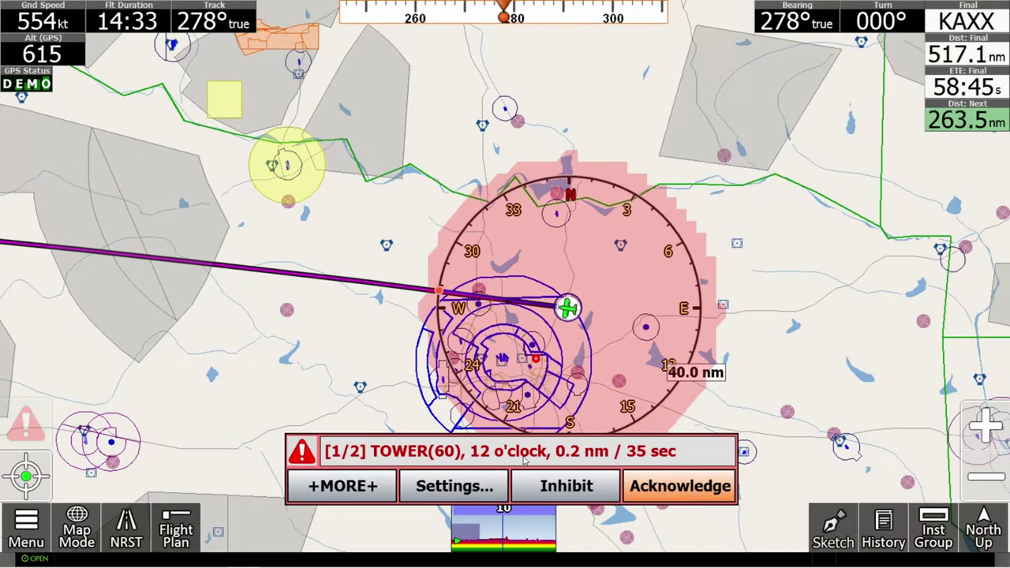
left_click(563, 487)
left_click(609, 477)
left_click(608, 477)
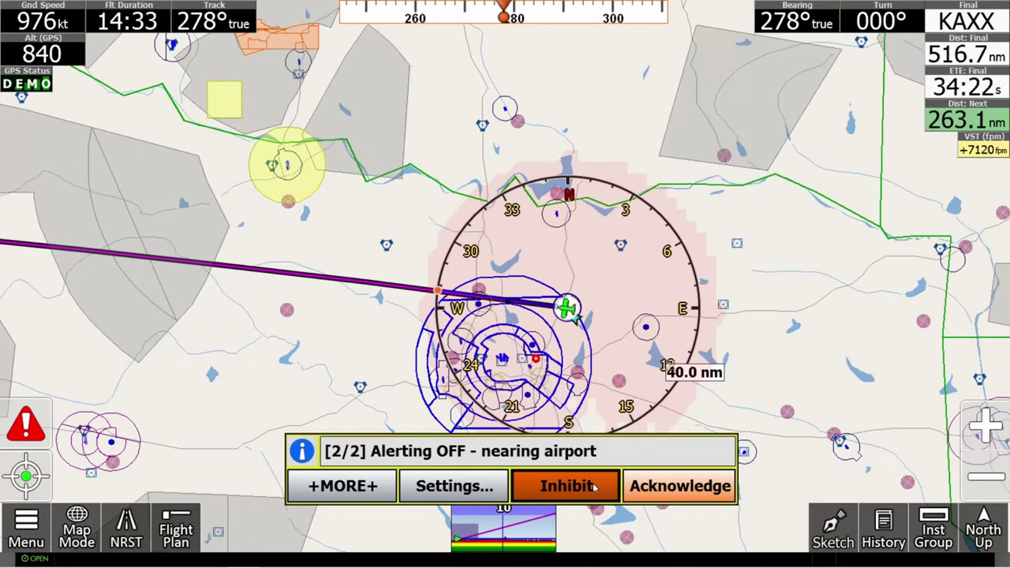
left_click(26, 525)
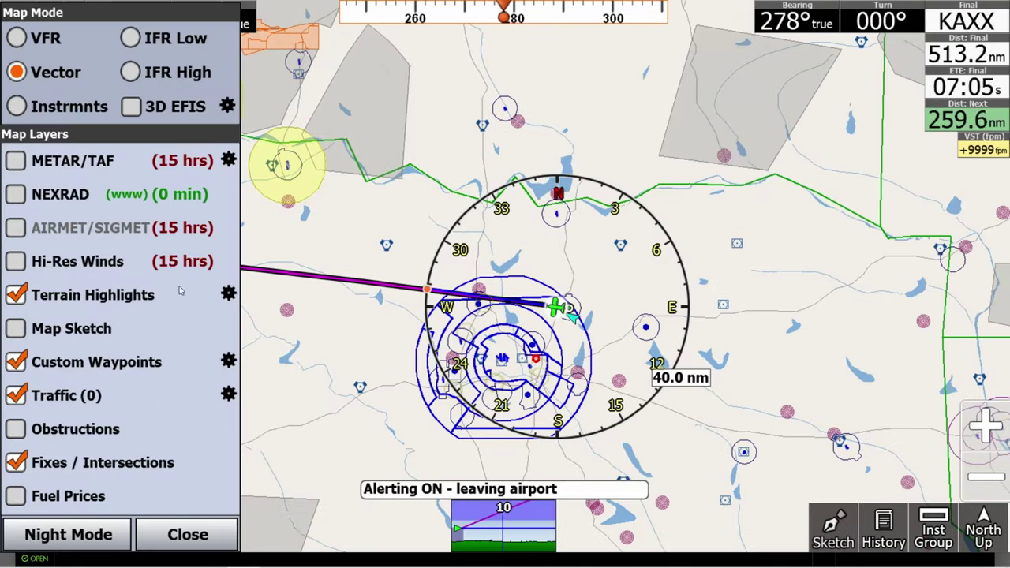
left_click(128, 106)
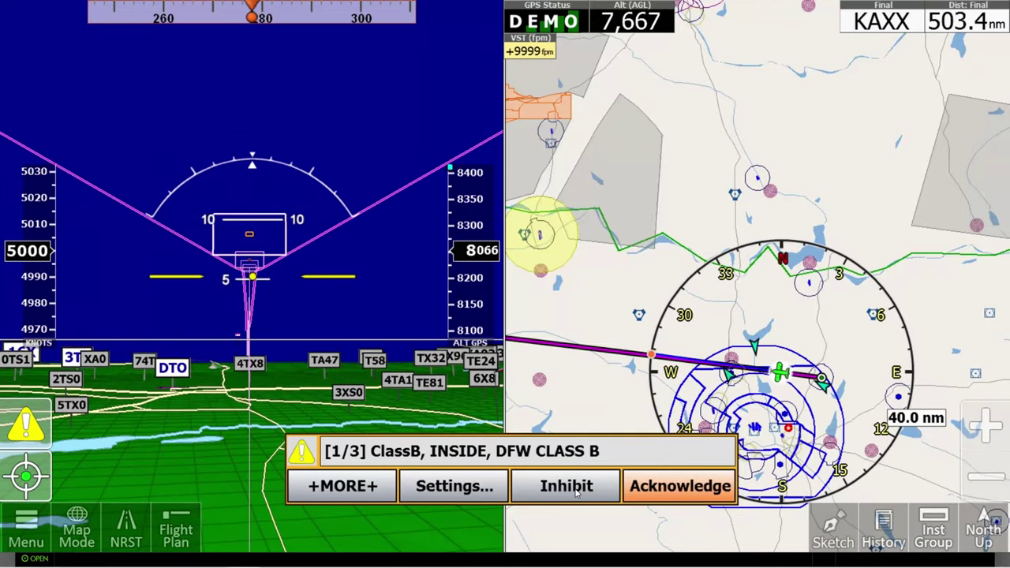
Step: Silence the Class B alerts for the entire flight and dismiss the leaving-airport notice
left_click(566, 487)
left_click(592, 477)
left_click(566, 486)
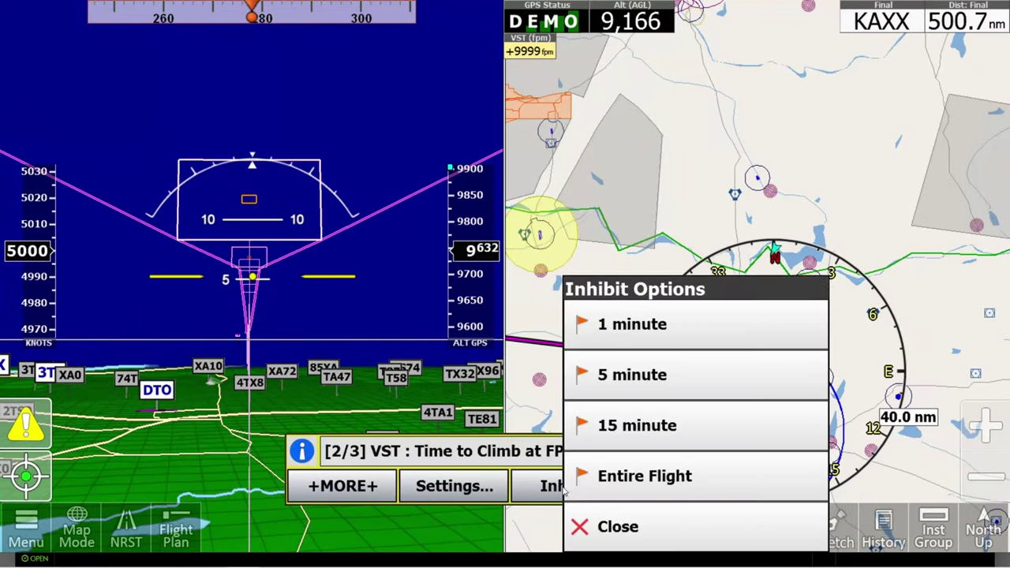
left_click(591, 479)
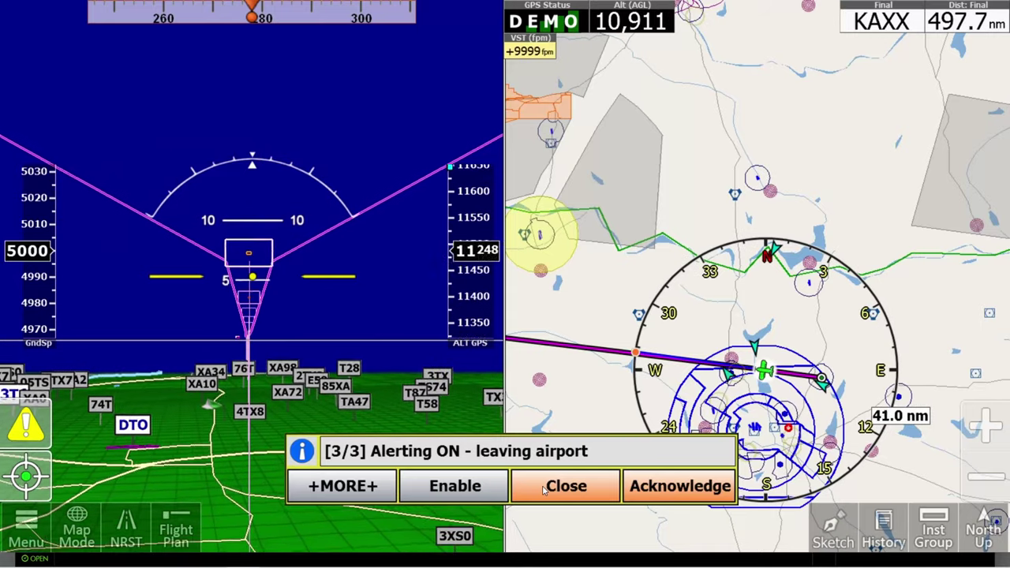
left_click(564, 486)
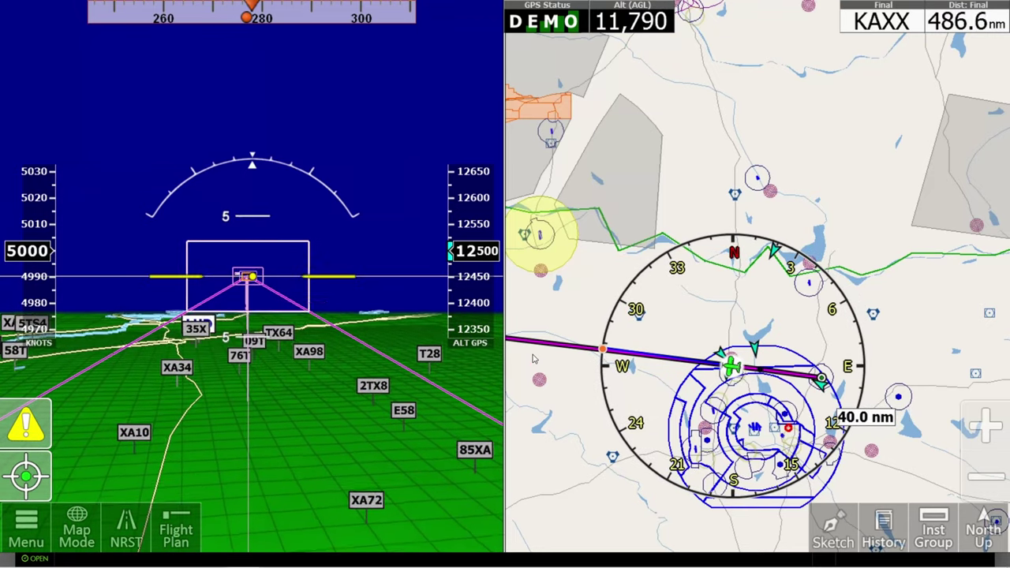
left_click(376, 359)
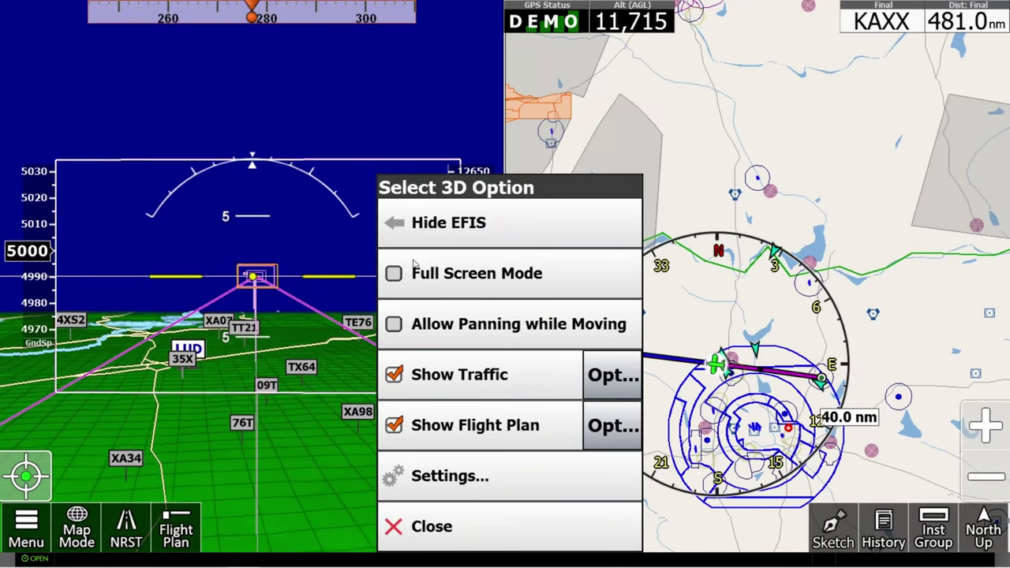
Step: Hide the synthetic-vision view and stop simulation mode
left_click(447, 222)
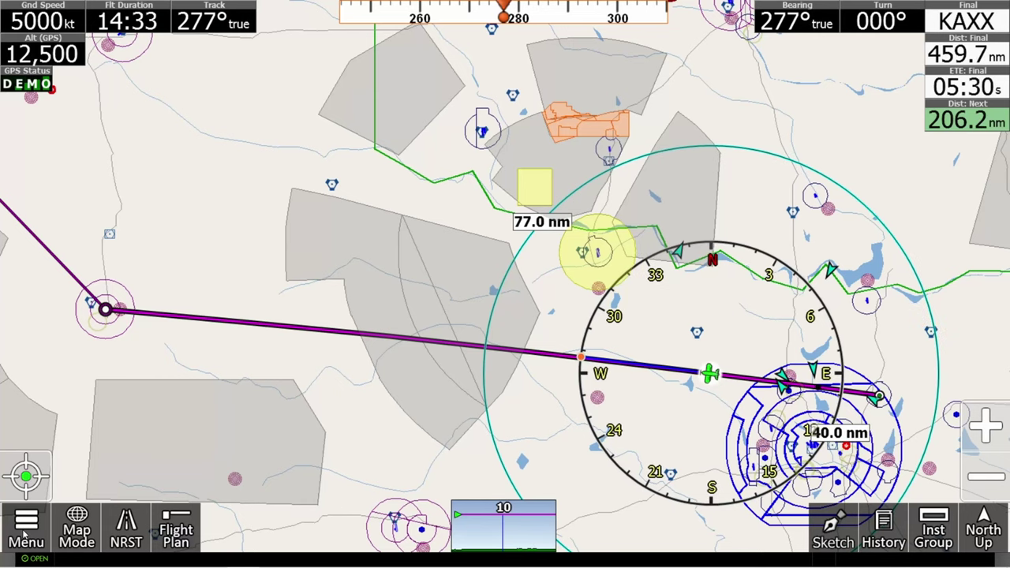
left_click(25, 530)
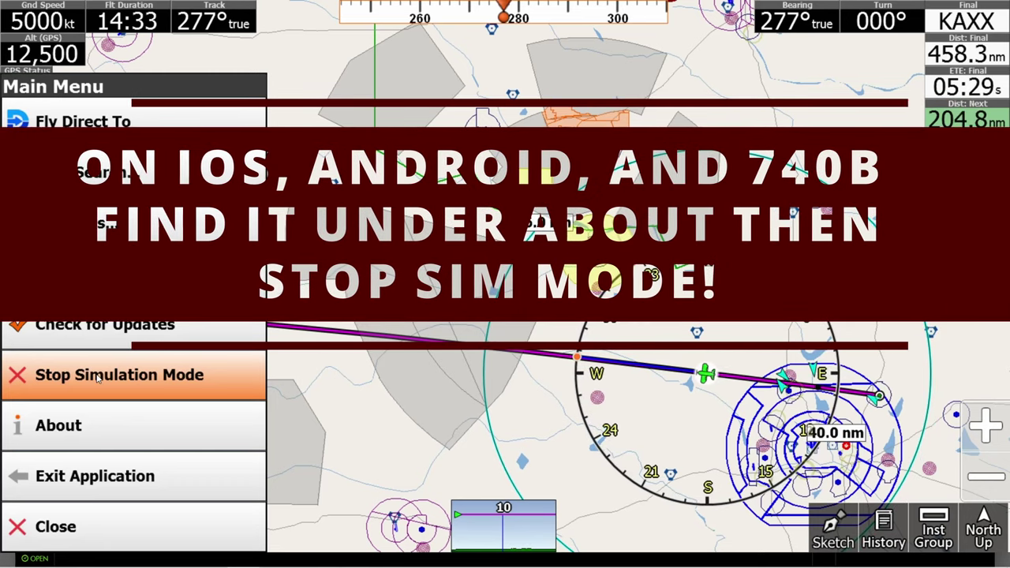
left_click(98, 378)
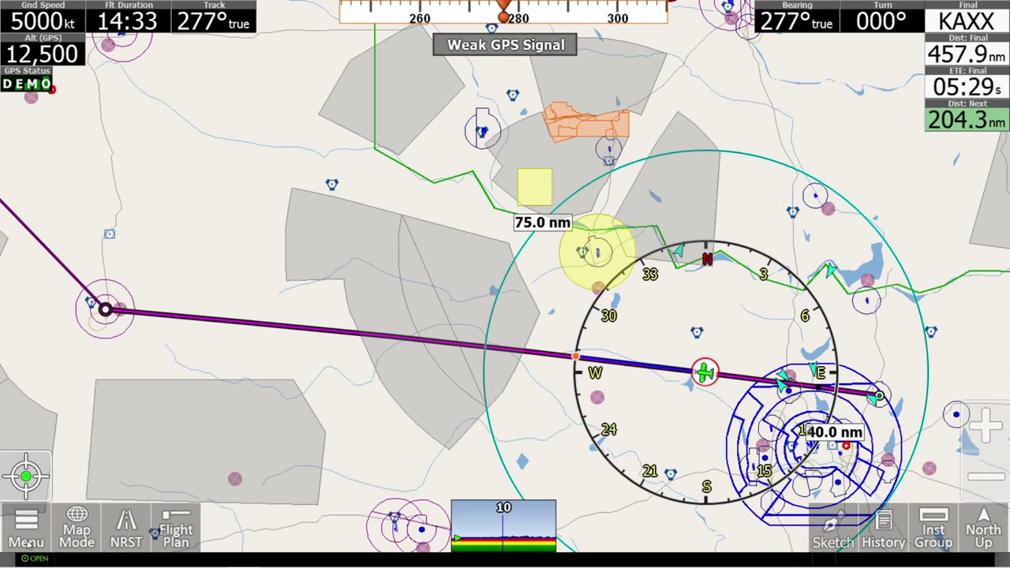
Step: Pan and zoom the map to centre closely on the LBB waypoint
left_click_drag(149, 389, 449, 345)
mouse_move(467, 197)
left_mouse_down()
mouse_move(520, 189)
mouse_move(507, 191)
left_mouse_up()
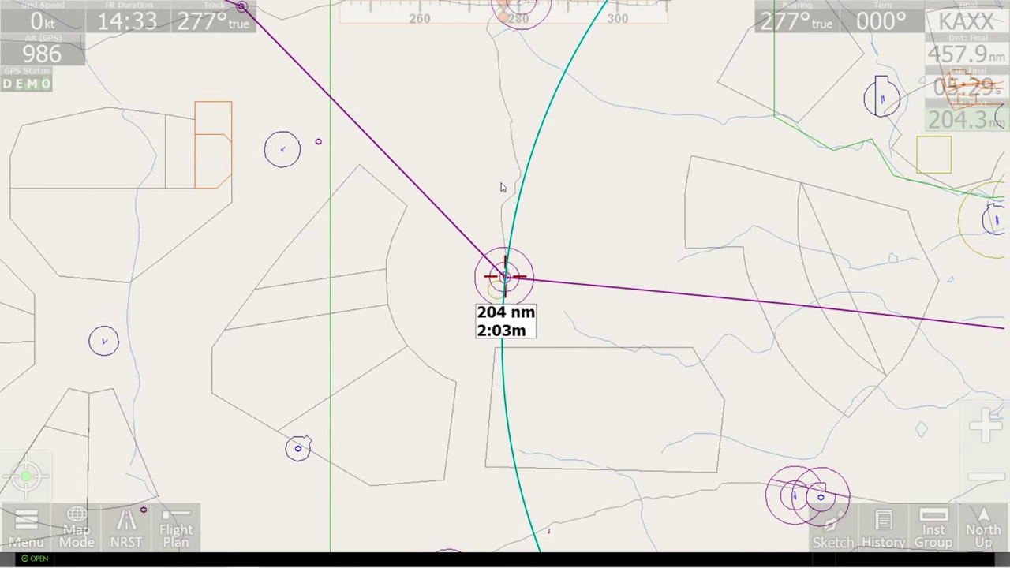
scroll(549, 217, "up", 2)
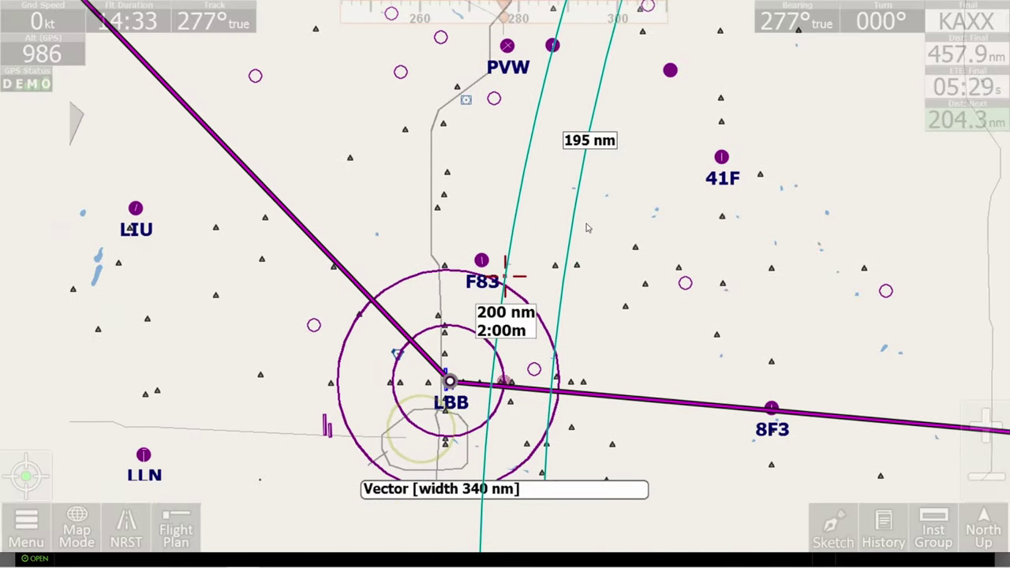
Step: Start simulation mode from the map centre at LBB
left_click(18, 541)
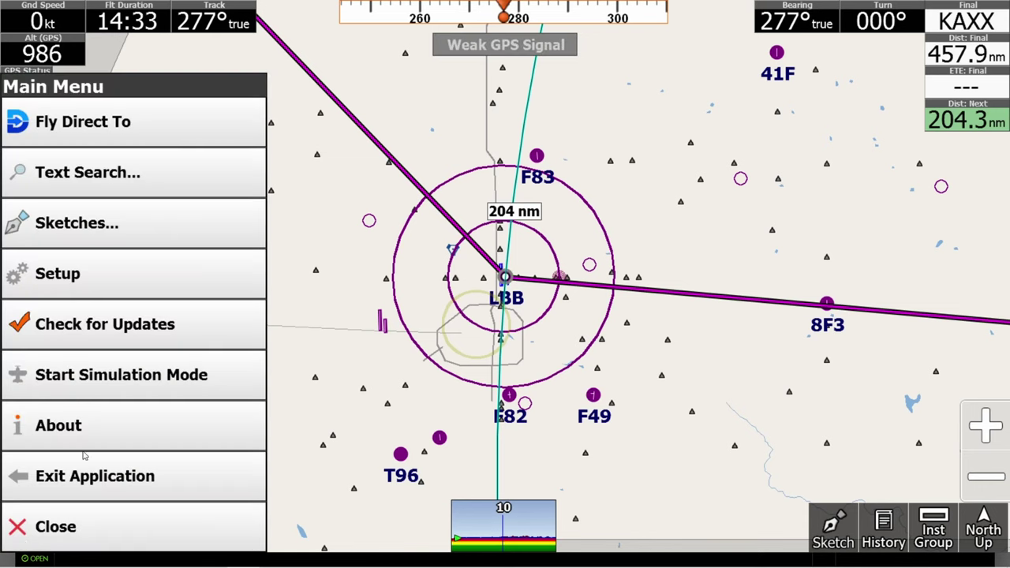
left_click(119, 382)
left_click(219, 335)
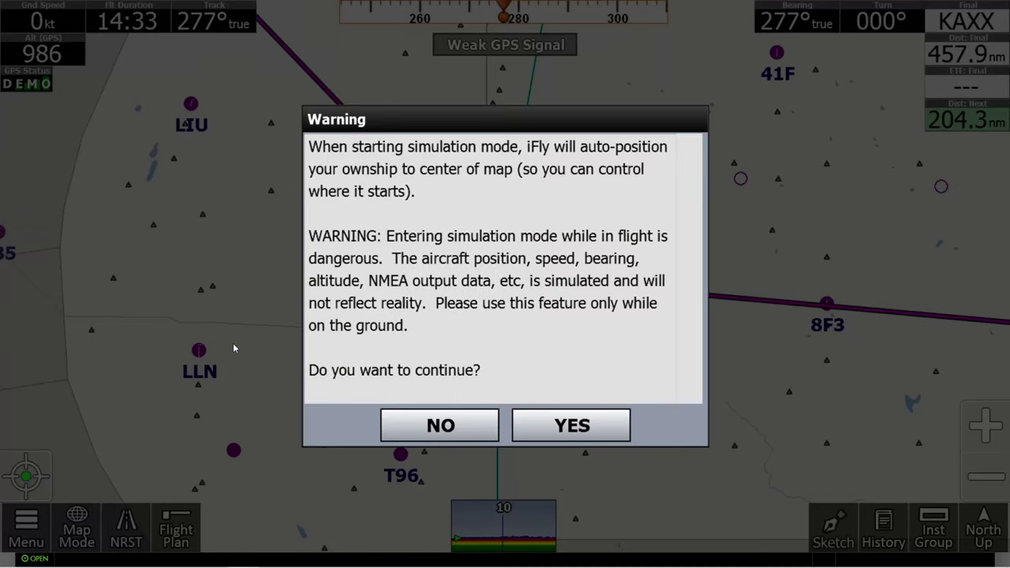
left_click(561, 429)
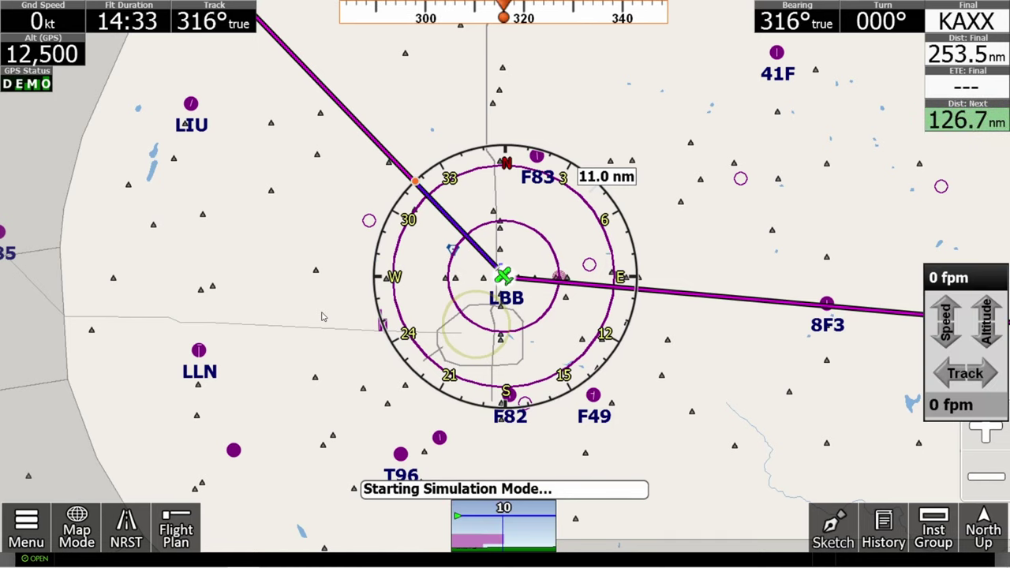
Step: Raise the simulated ground speed to 100 kt
left_click(947, 314)
left_click(947, 314)
left_click(946, 314)
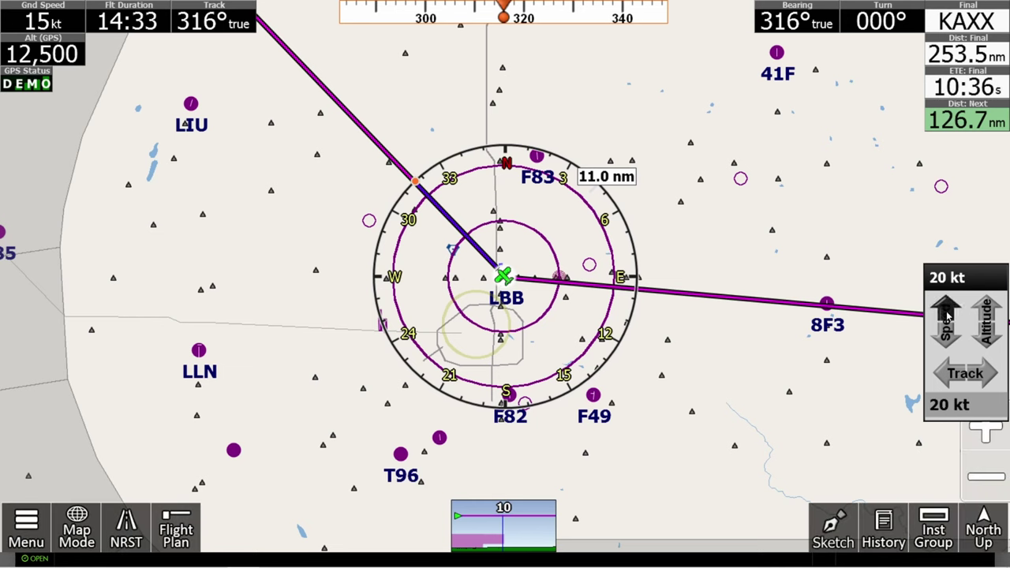
left_click(947, 314)
left_click(947, 314)
left_click(947, 314)
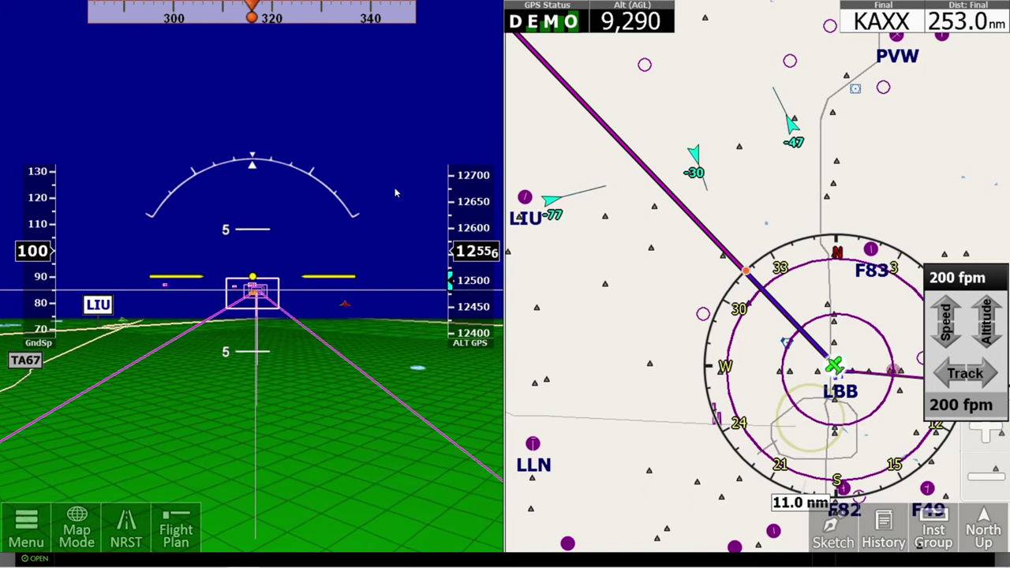
Step: Hide the synthetic-vision view and pan the map to follow the aircraft
left_click(303, 149)
left_click(348, 194)
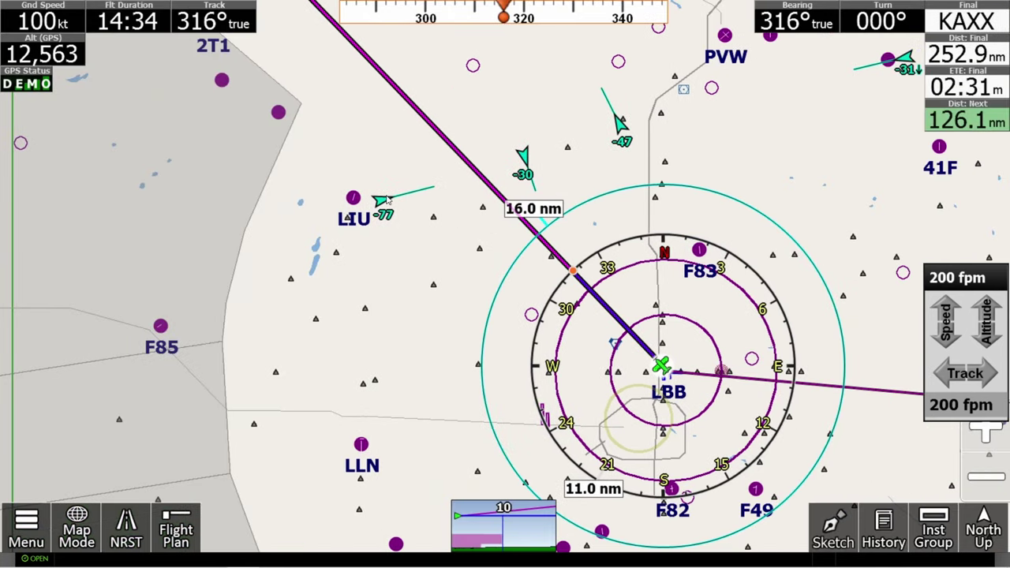
left_click_drag(288, 391, 416, 345)
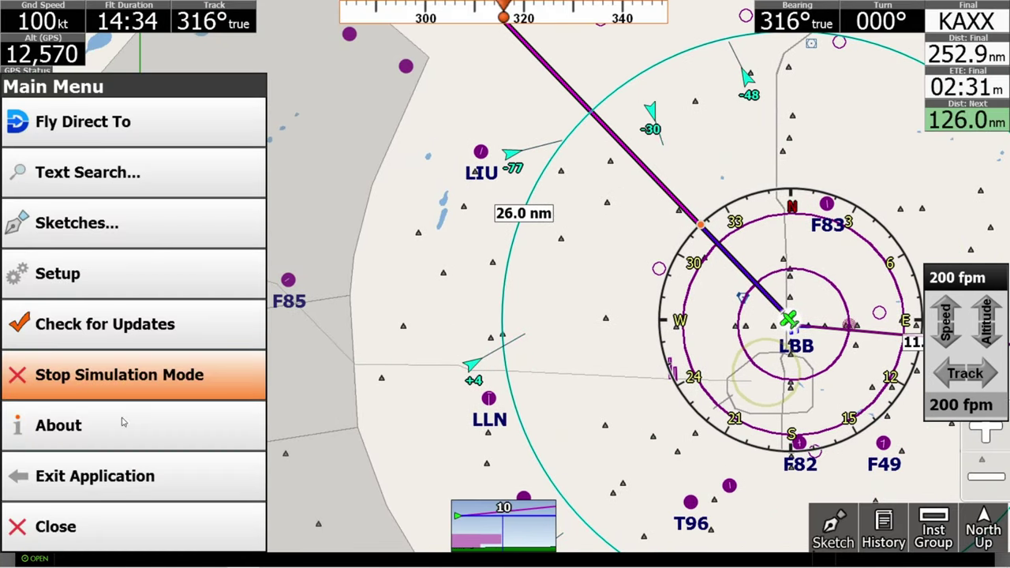
Step: Try to replay an ADS-B recording and dismiss the 'no log files found' notice
scroll(287, 351, "down", 1)
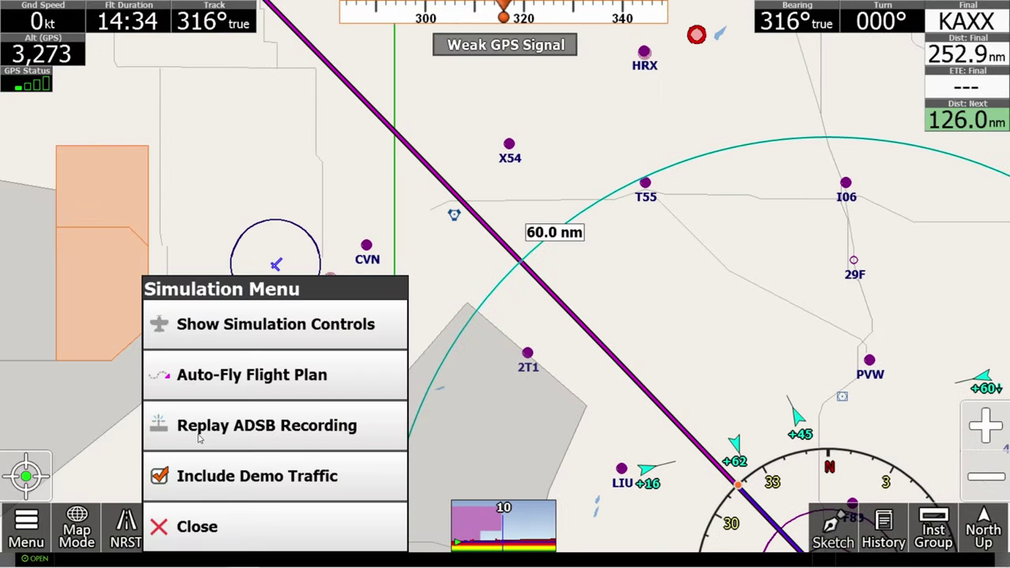
left_click(200, 438)
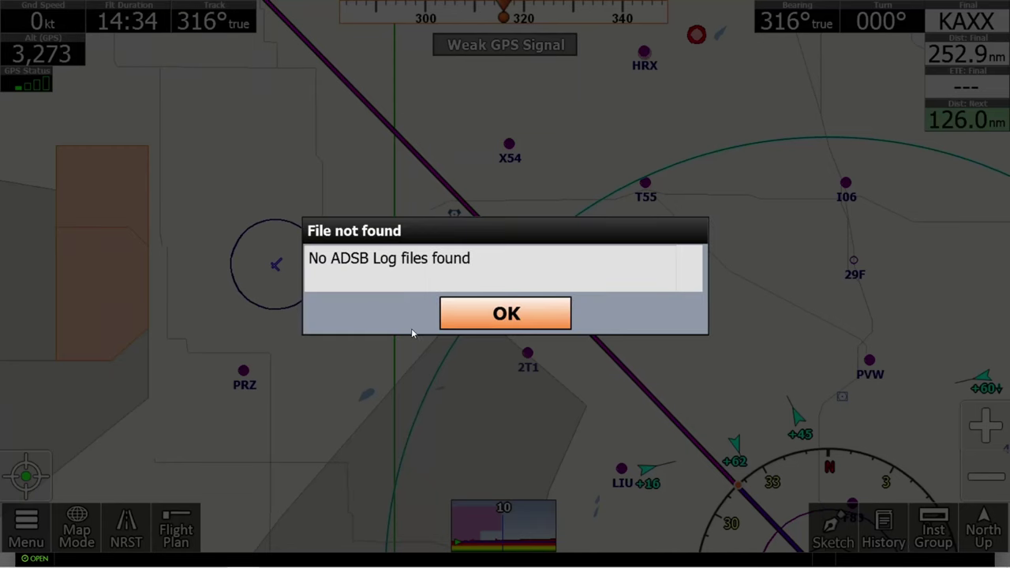
left_click(473, 323)
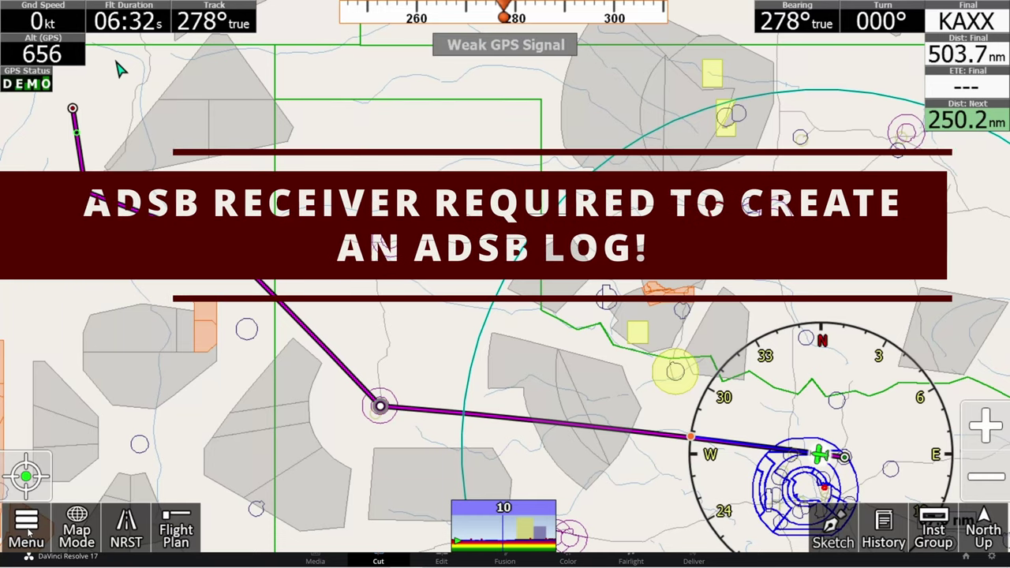
Step: Enable the ADS-B logger in the ADS/B setup's wireless device options
left_click(27, 529)
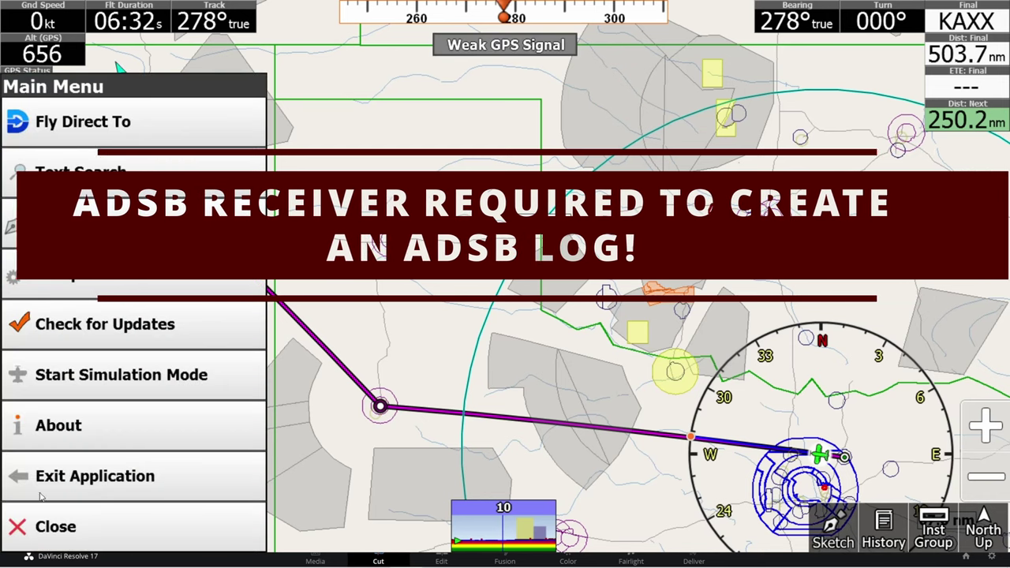
left_click(67, 272)
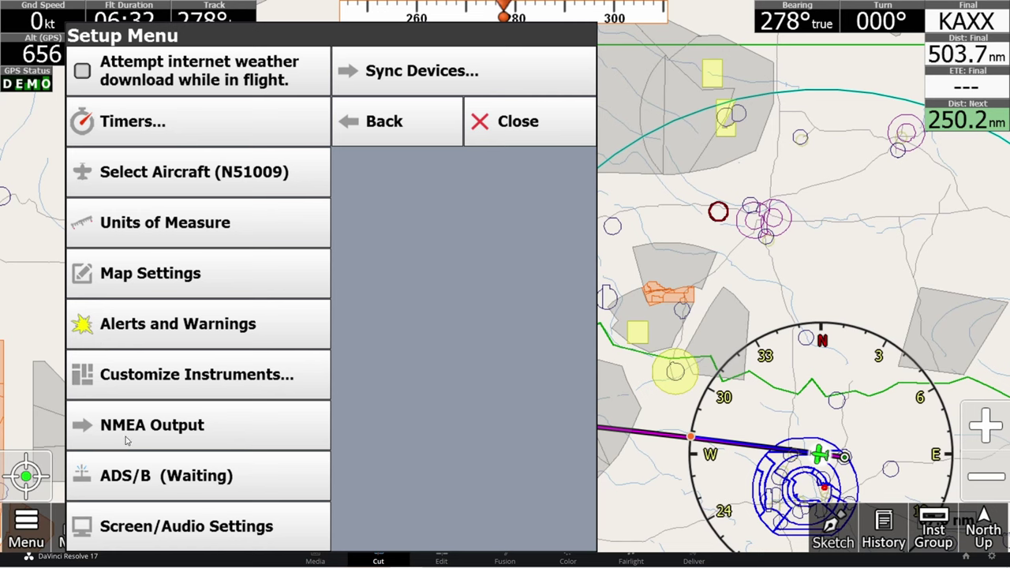
left_click(121, 469)
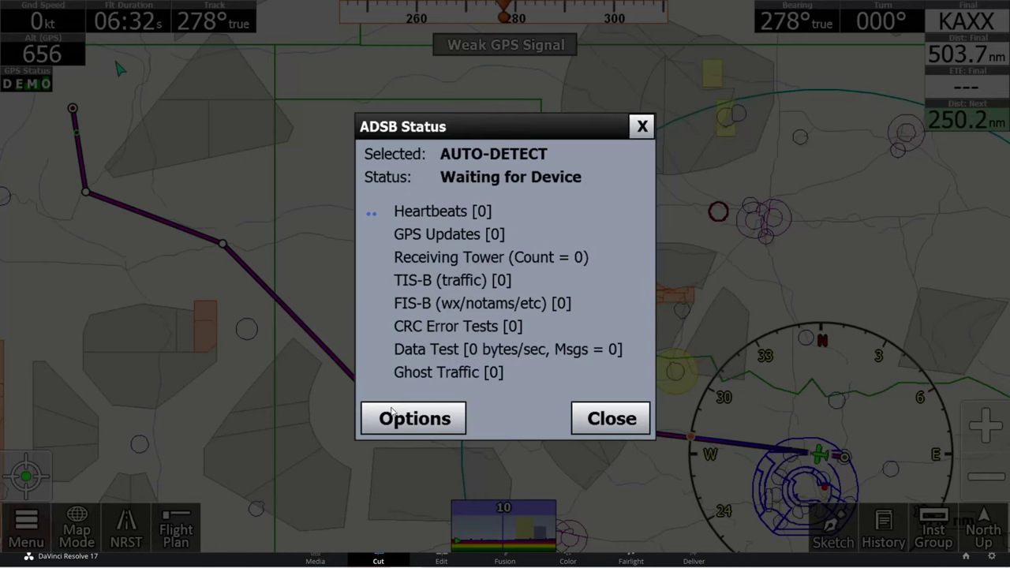
left_click(419, 426)
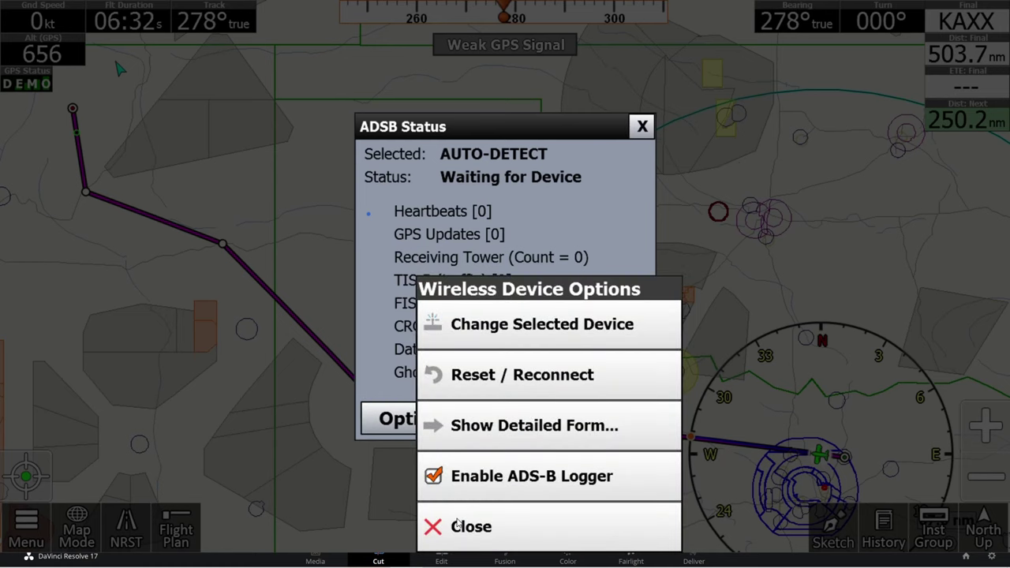
left_click(458, 524)
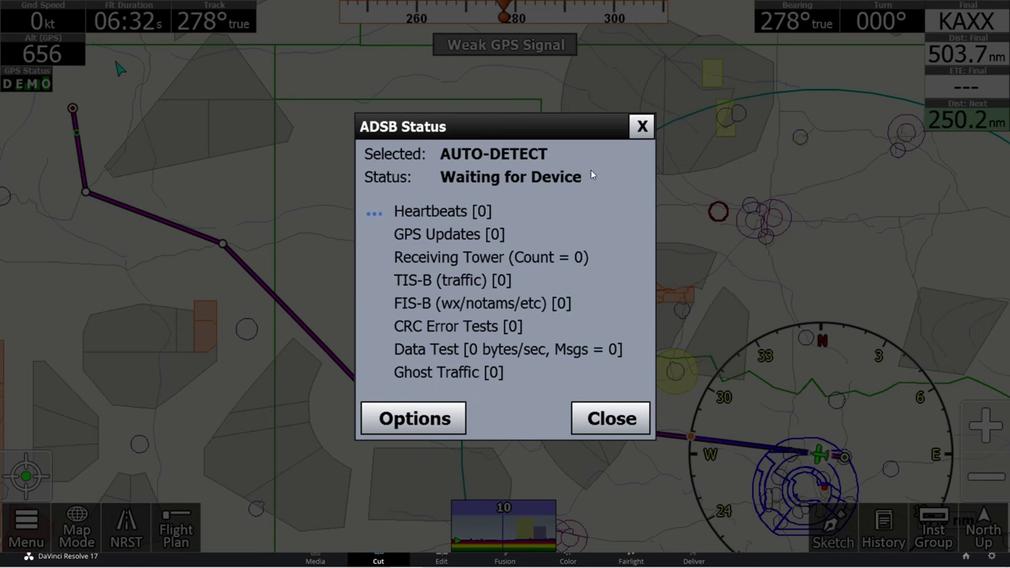